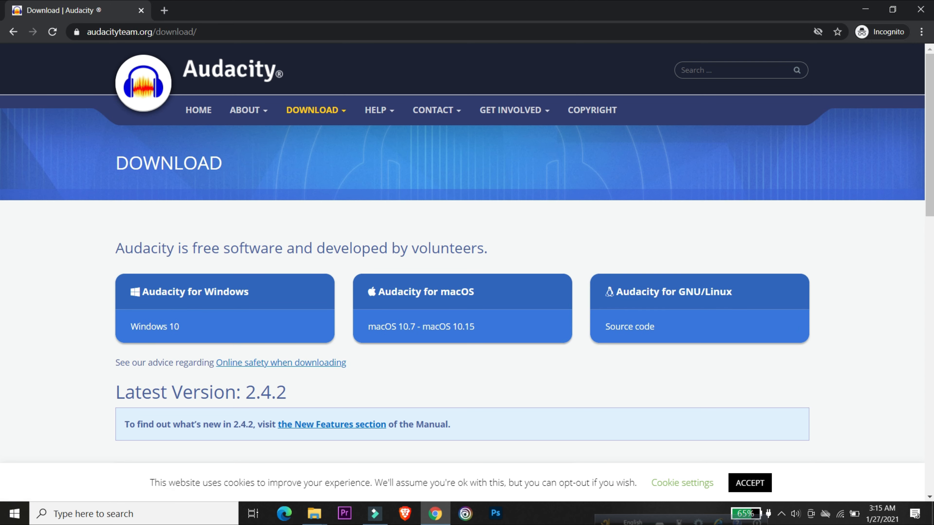
Step: Switch from the browser to Audacity by launching it from the desktop, and dismiss its welcome window
{"action": "left_click", "coordinate": [865, 10]}
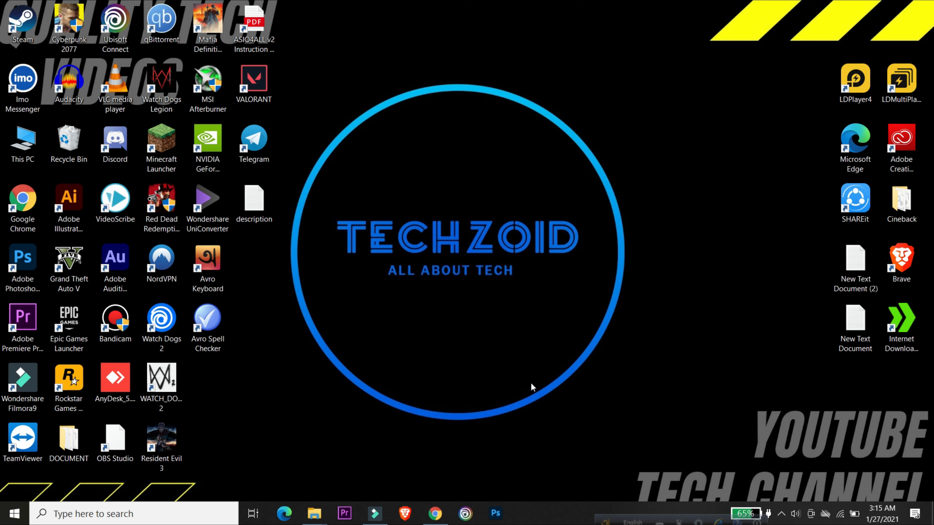
{"action": "left_click_drag", "start_coordinate": [274, 260], "coordinate": [212, 200]}
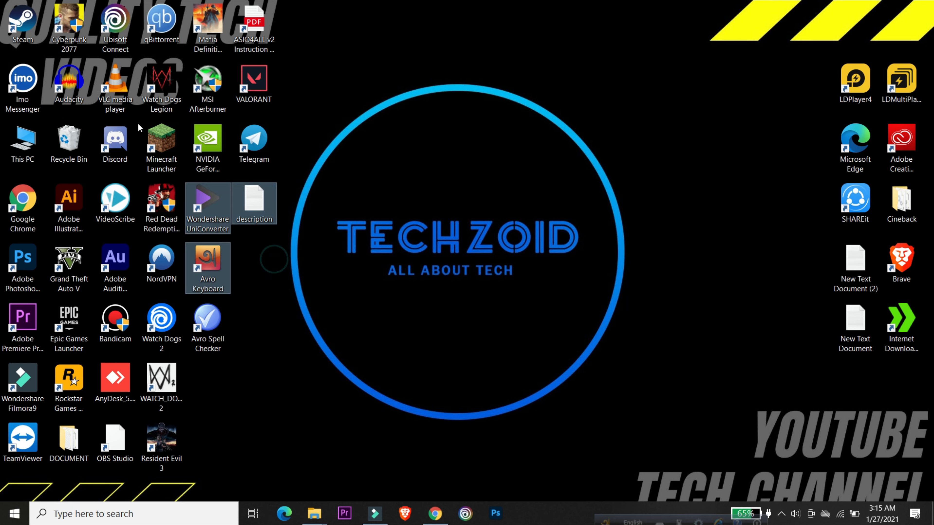
{"action": "left_click", "coordinate": [609, 273]}
{"action": "double_click", "coordinate": [81, 98]}
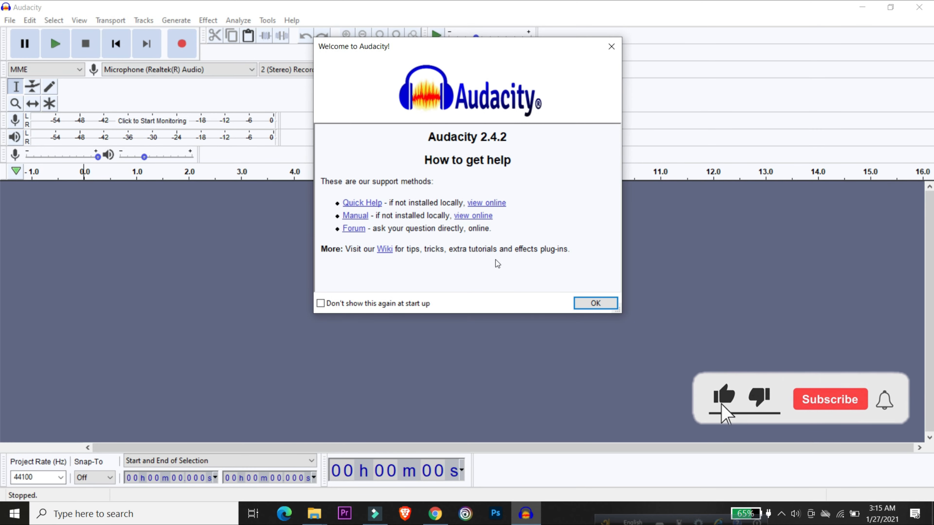
{"action": "left_click", "coordinate": [585, 303]}
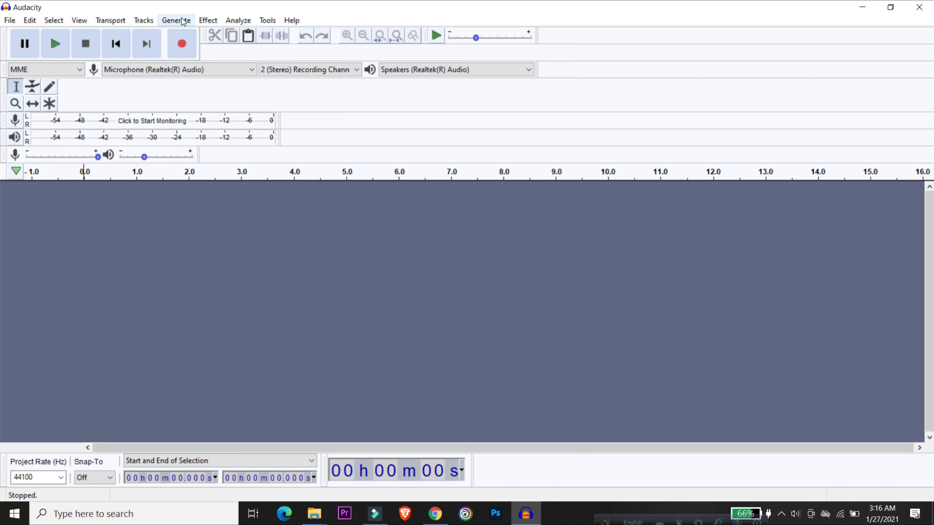
{"action": "left_click", "coordinate": [212, 21]}
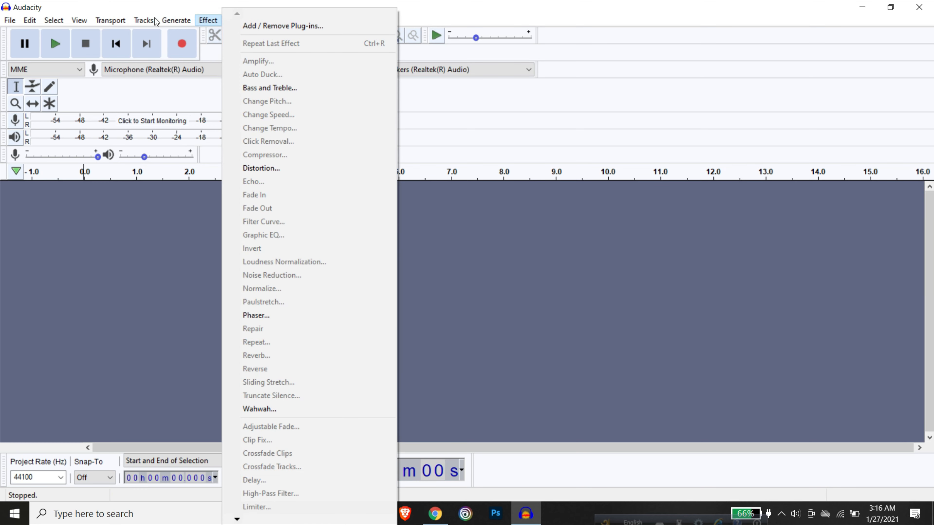
{"action": "mouse_move", "coordinate": [163, 20]}
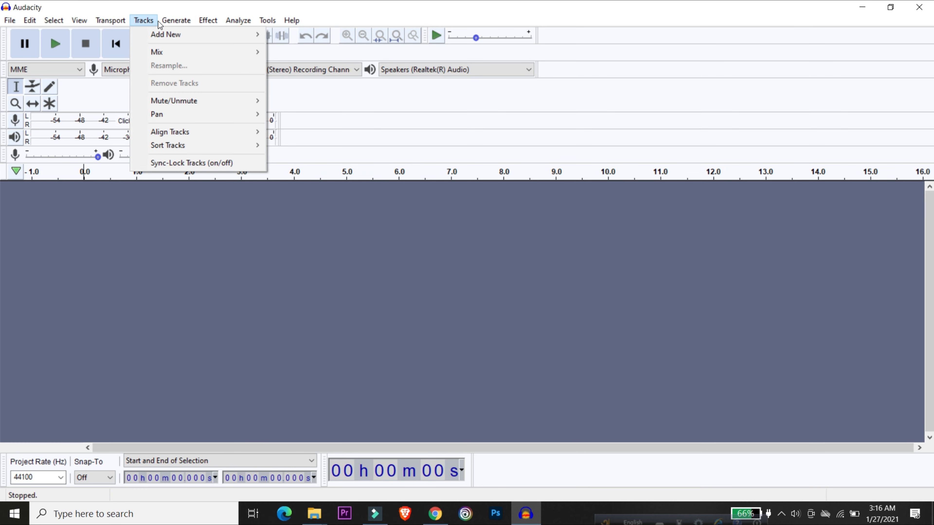
{"action": "mouse_move", "coordinate": [206, 20]}
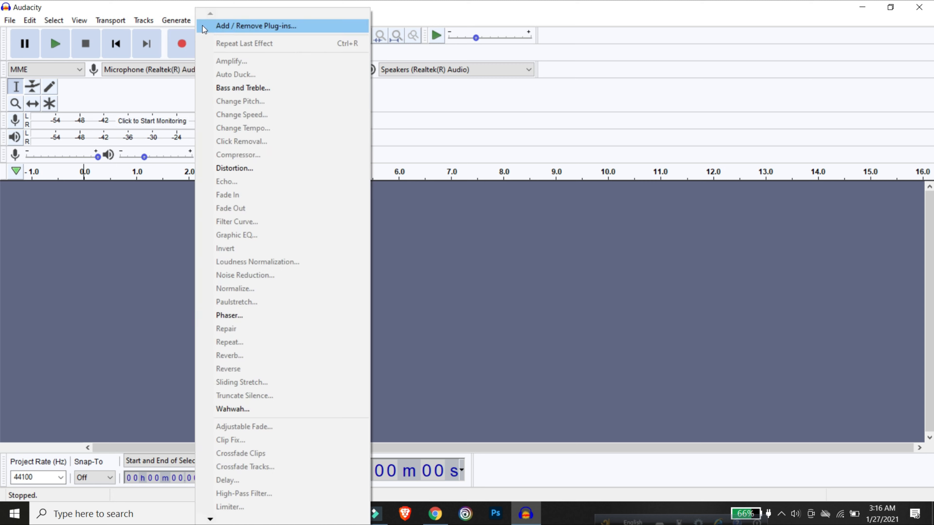
{"action": "left_click", "coordinate": [552, 300]}
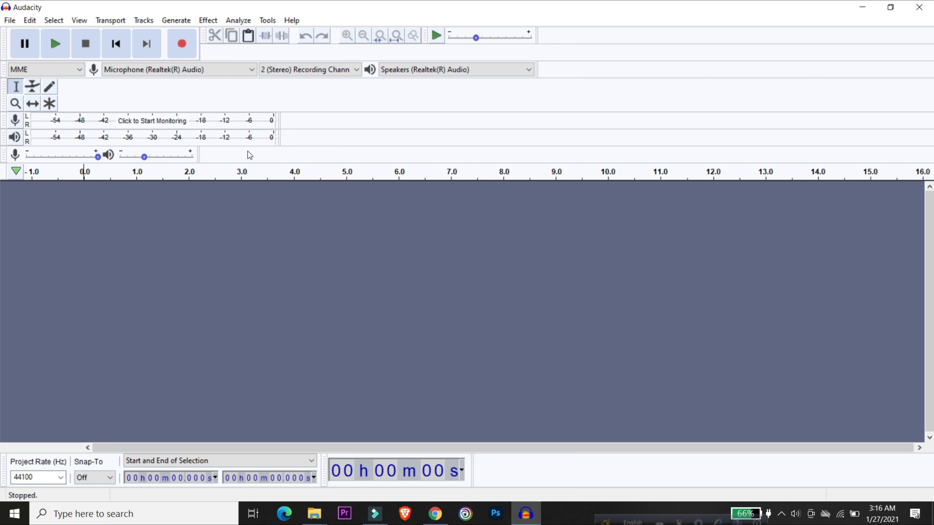
{"action": "left_click", "coordinate": [189, 19]}
{"action": "mouse_move", "coordinate": [143, 25]}
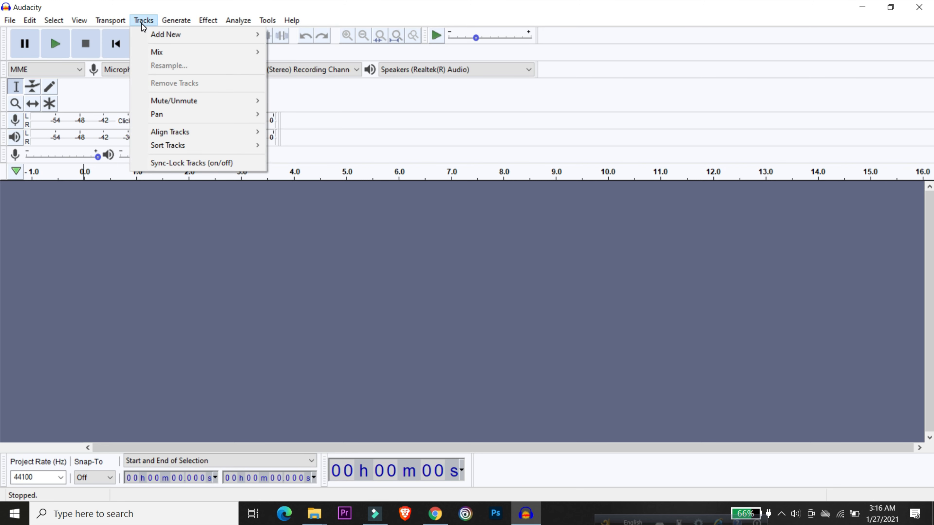
{"action": "mouse_move", "coordinate": [253, 137]}
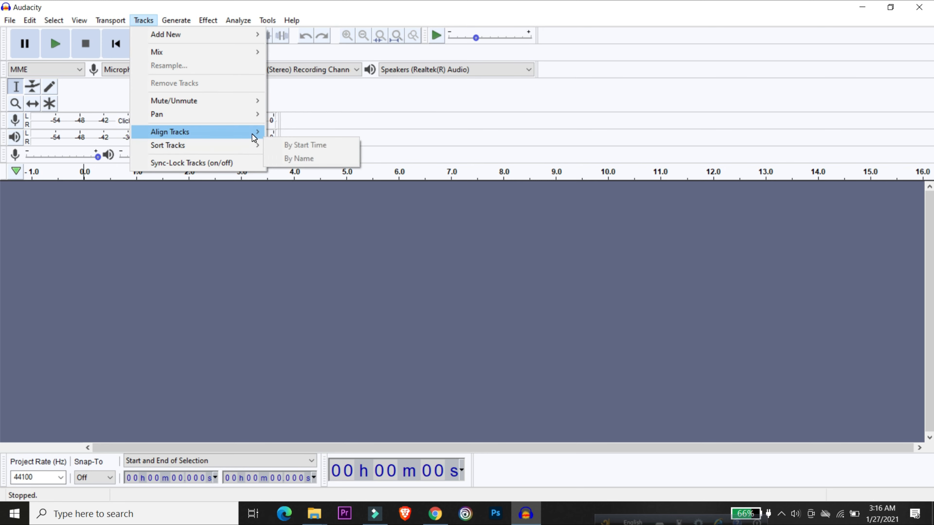
{"action": "left_click", "coordinate": [450, 256]}
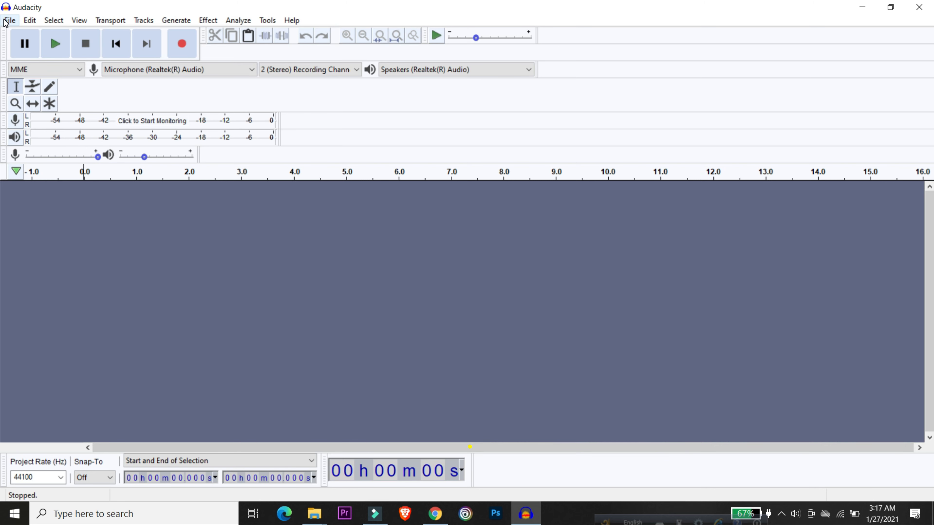
Step: Open the recording VID_20210114_015839 from the Converted folder inside Wondershare UniConverter on drive E:
{"action": "left_click", "coordinate": [6, 20]}
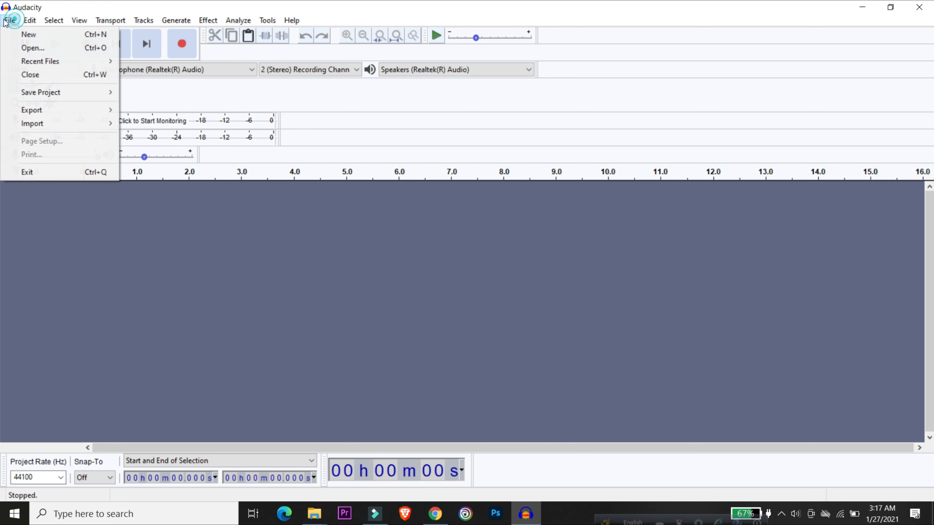
{"action": "left_click", "coordinate": [17, 49]}
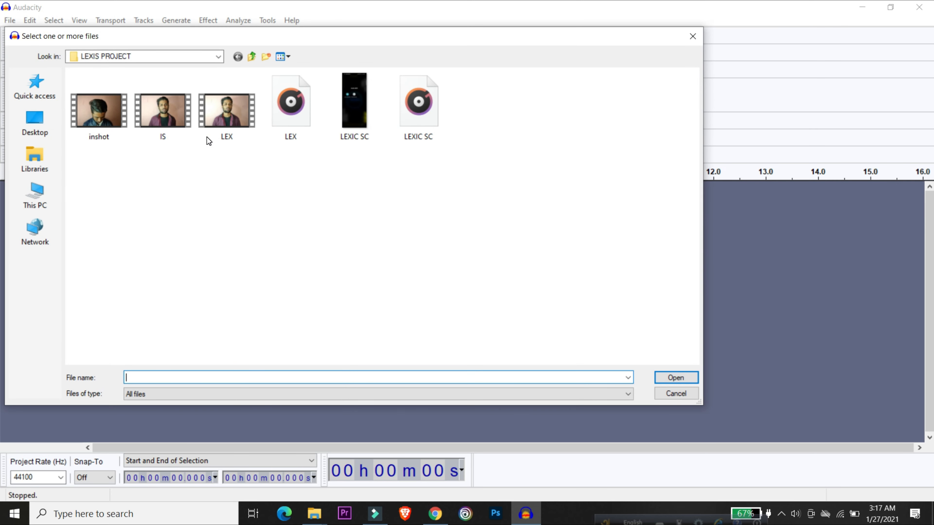
{"action": "left_click", "coordinate": [32, 209]}
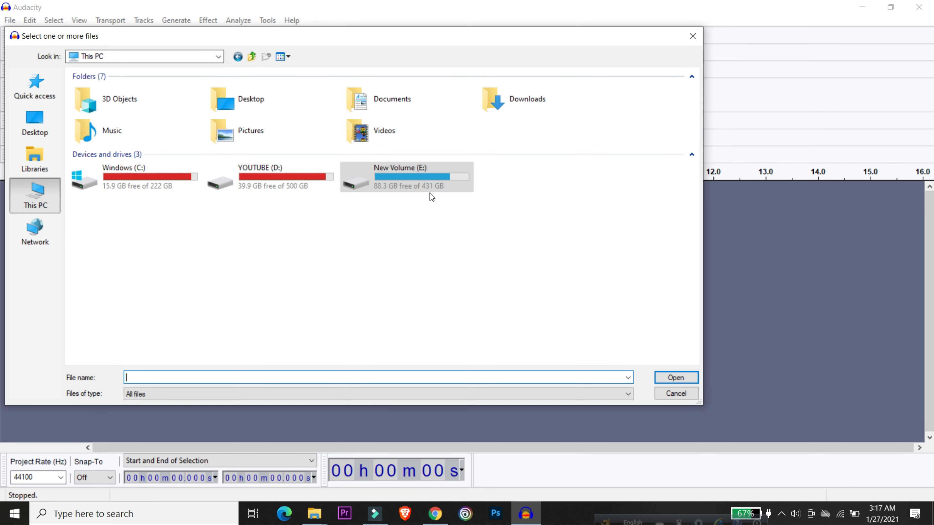
{"action": "double_click", "coordinate": [429, 180]}
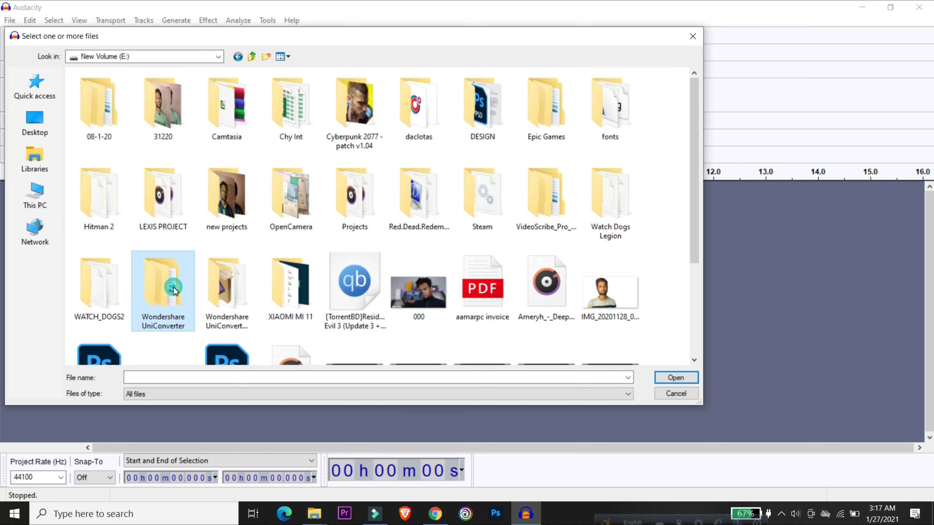
{"action": "double_click", "coordinate": [163, 288]}
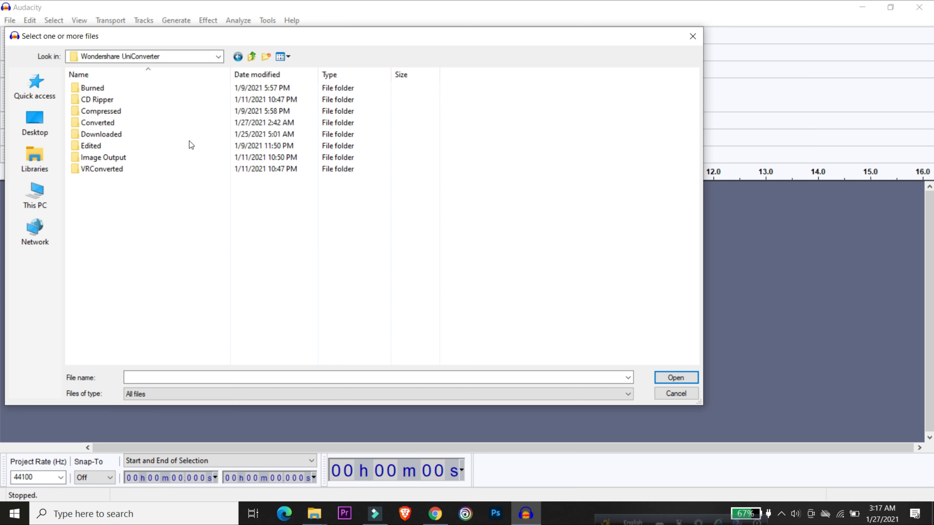
{"action": "double_click", "coordinate": [196, 122]}
{"action": "double_click", "coordinate": [118, 158]}
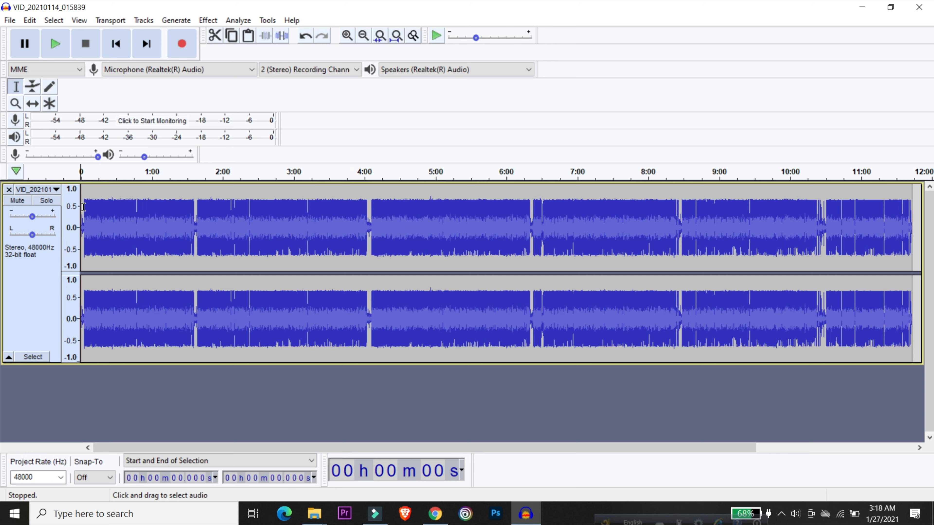
Step: Select the entire track and capture its noise profile for Noise Reduction
{"action": "left_click_drag", "start_coordinate": [84, 210], "coordinate": [877, 259]}
{"action": "left_click_drag", "start_coordinate": [668, 238], "coordinate": [545, 436]}
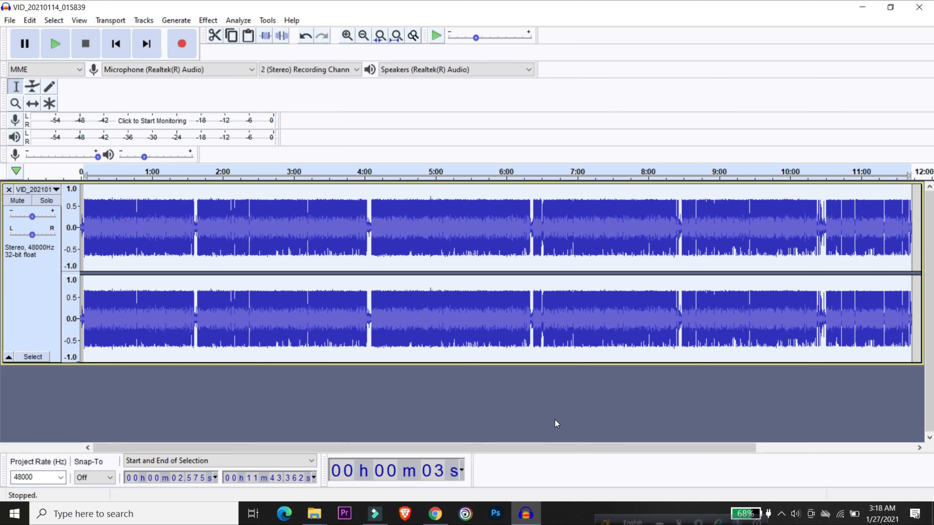
{"action": "key", "text": "ctrl+a"}
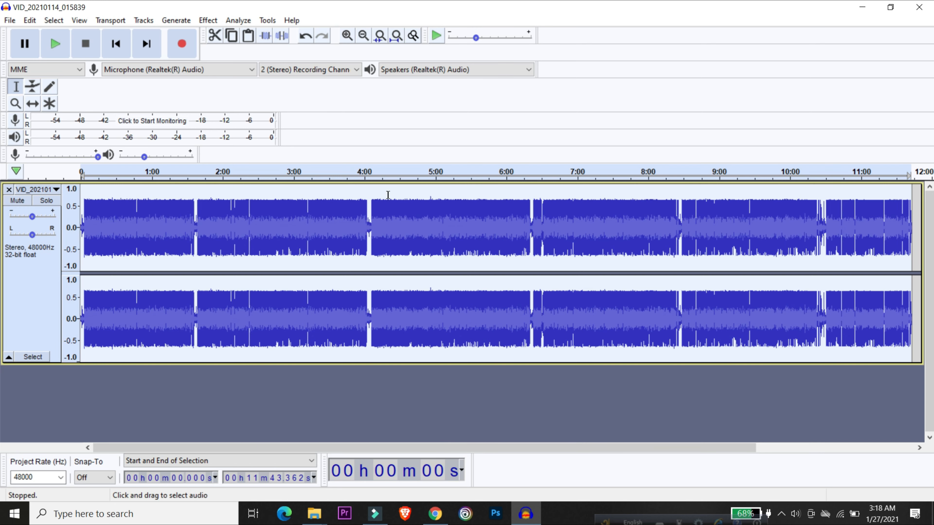
{"action": "left_click", "coordinate": [204, 23]}
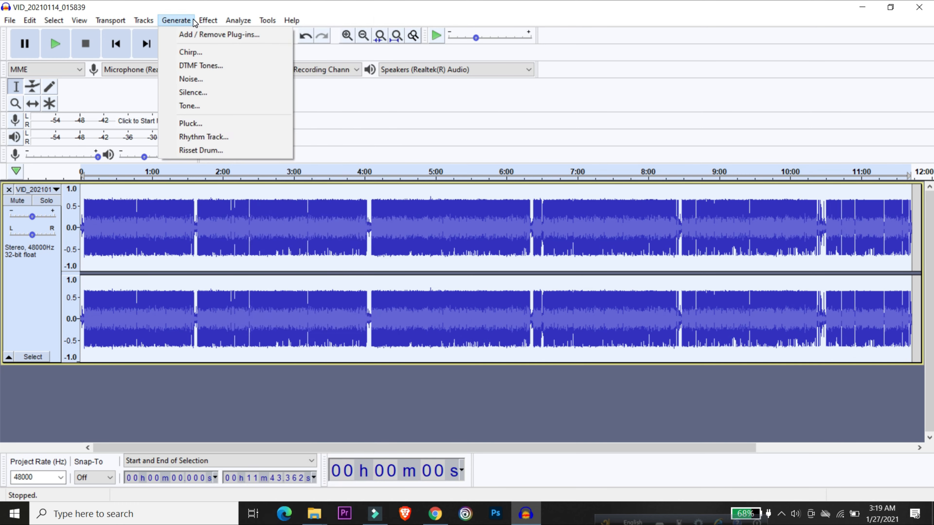
{"action": "left_click", "coordinate": [206, 20]}
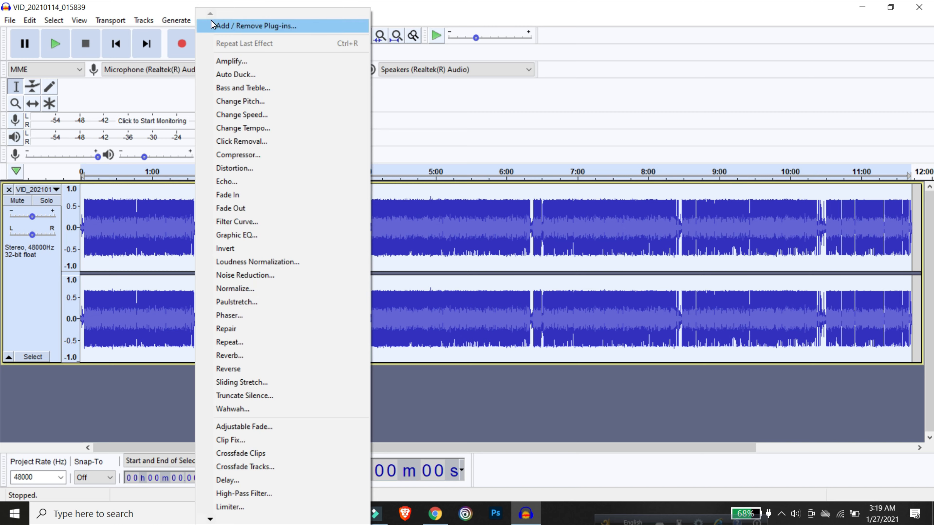
{"action": "left_click", "coordinate": [242, 276]}
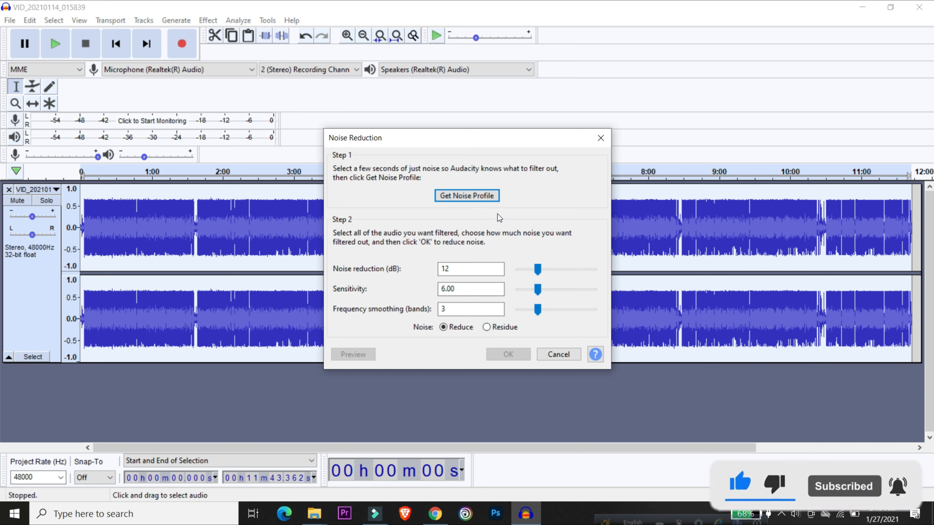
{"action": "left_click", "coordinate": [484, 197]}
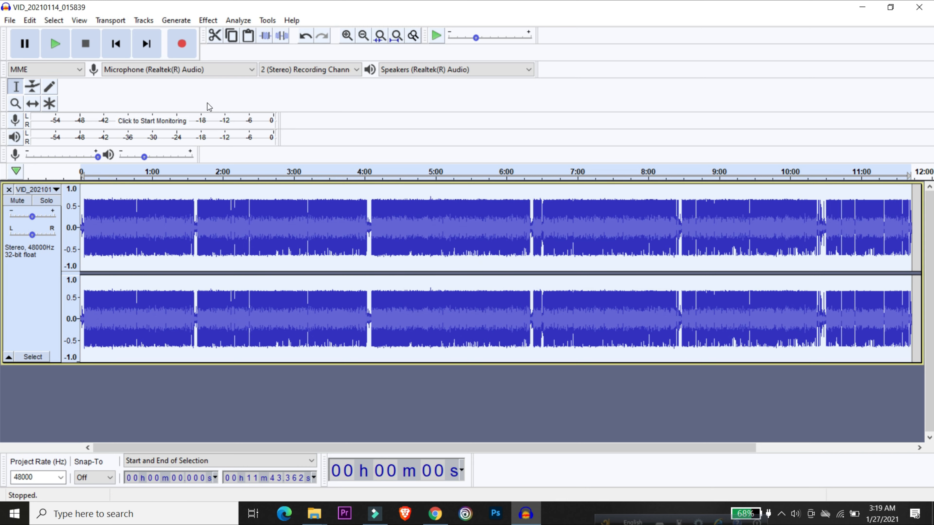
Step: Apply Noise Reduction to the entire track with 12 dB reduction, sensitivity 6.00 and 3 frequency smoothing bands
{"action": "left_click", "coordinate": [208, 20]}
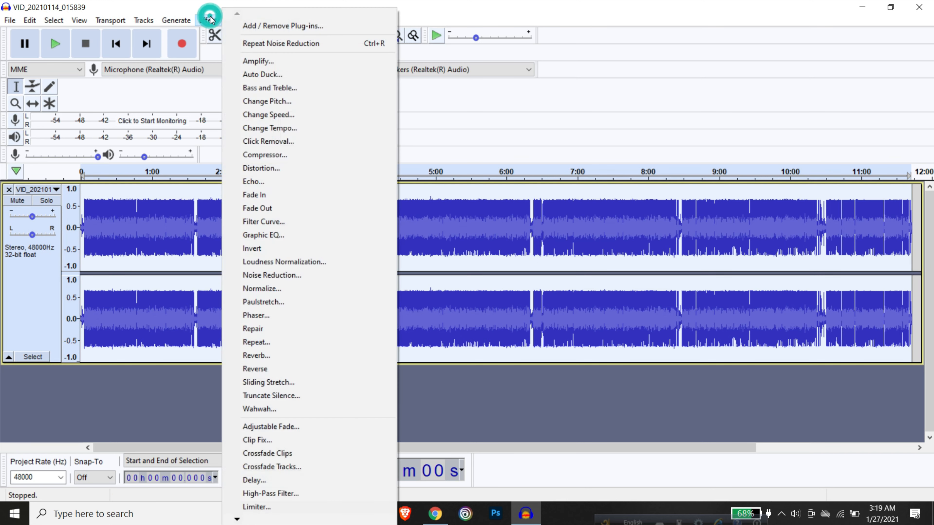
{"action": "left_click", "coordinate": [322, 276]}
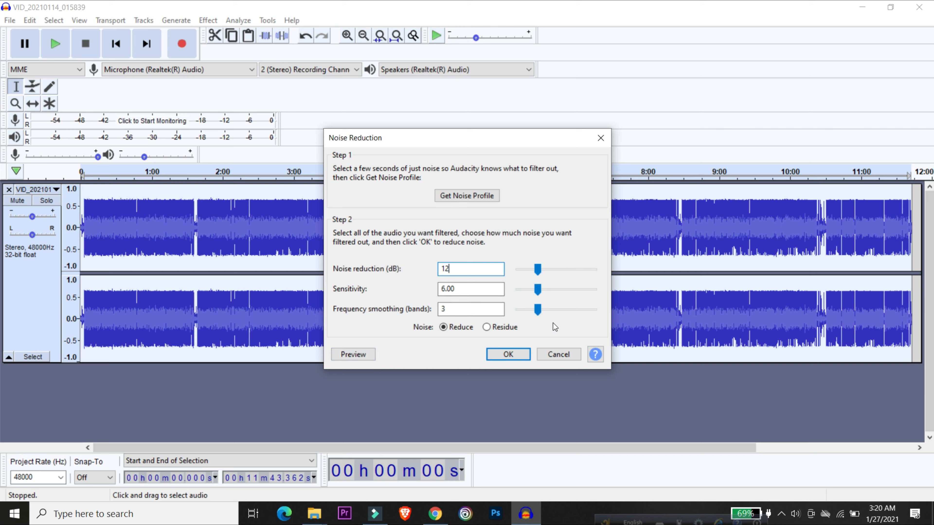
{"action": "left_click_drag", "start_coordinate": [540, 270], "coordinate": [592, 275]}
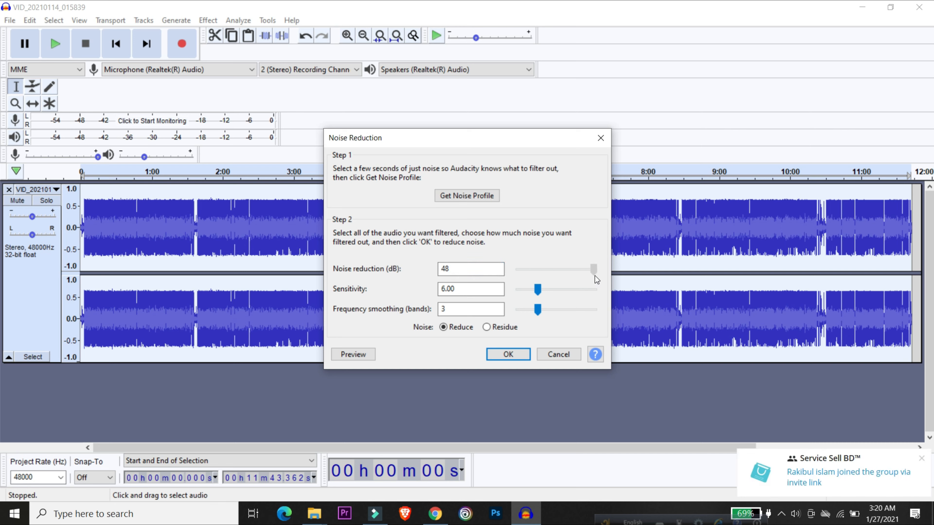
{"action": "mouse_move", "coordinate": [550, 301]}
{"action": "left_mouse_down"}
{"action": "mouse_move", "coordinate": [542, 303]}
{"action": "mouse_move", "coordinate": [584, 292]}
{"action": "mouse_move", "coordinate": [548, 315]}
{"action": "left_mouse_up"}
{"action": "left_click", "coordinate": [452, 271]}
{"action": "key", "text": "BackSpace"}
{"action": "key", "text": "BackSpace"}
{"action": "type", "text": "12"}
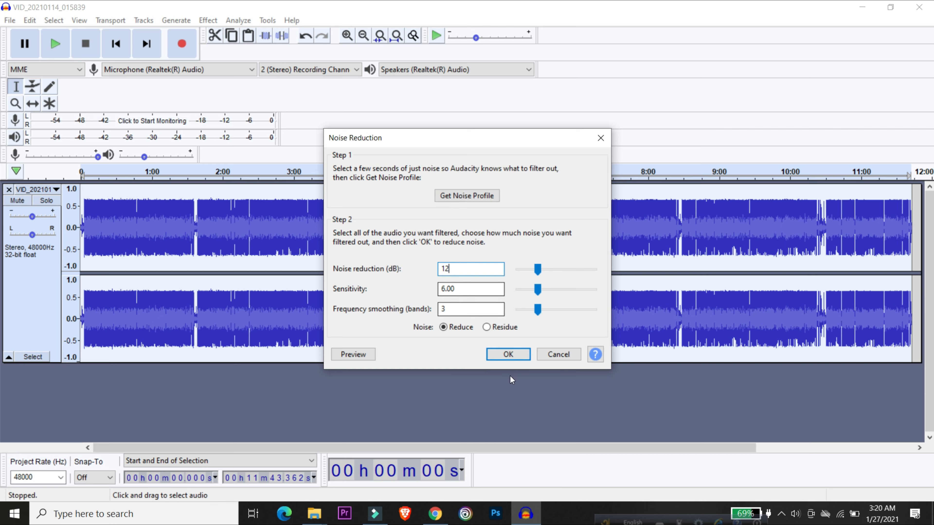
{"action": "left_click", "coordinate": [459, 313]}
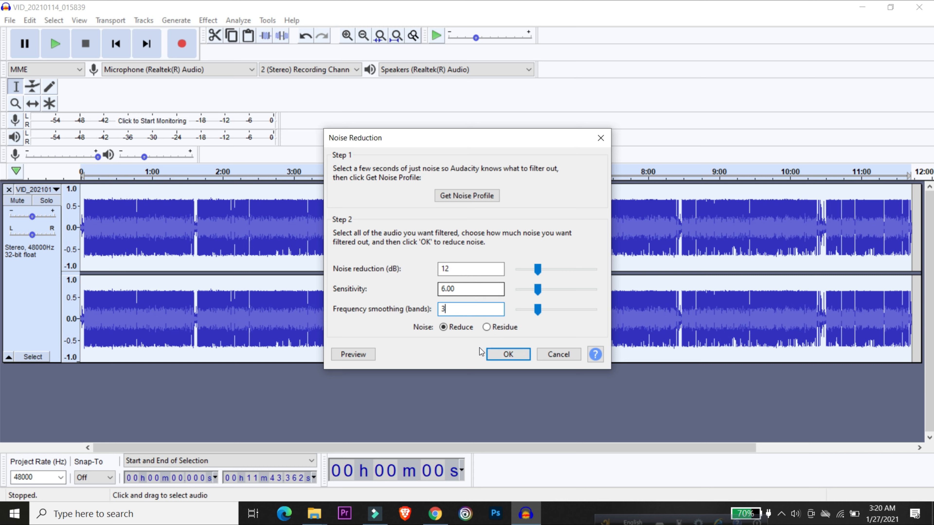
{"action": "left_click", "coordinate": [509, 354]}
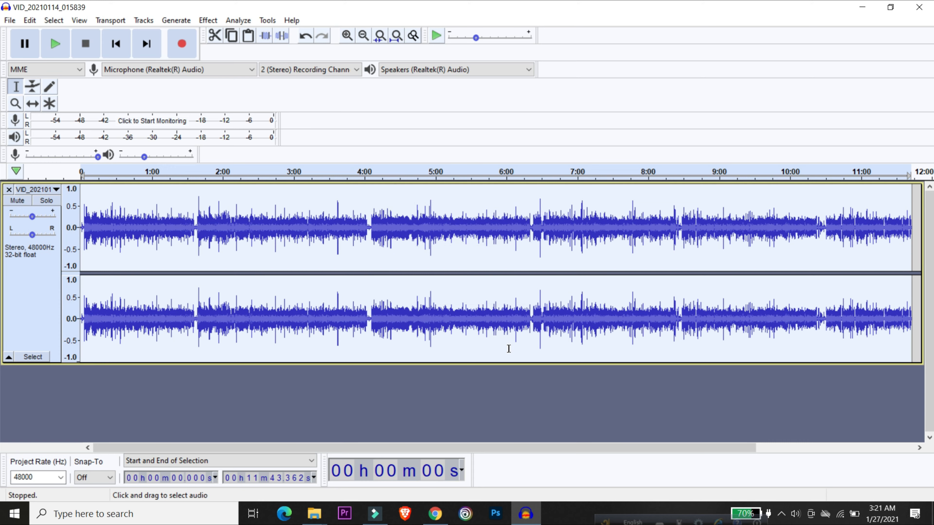
Step: Amplify the entire track by 2.925 dB with a new peak amplitude of 0.0 dB, then clear the selection
{"action": "left_click_drag", "start_coordinate": [201, 312], "coordinate": [635, 314]}
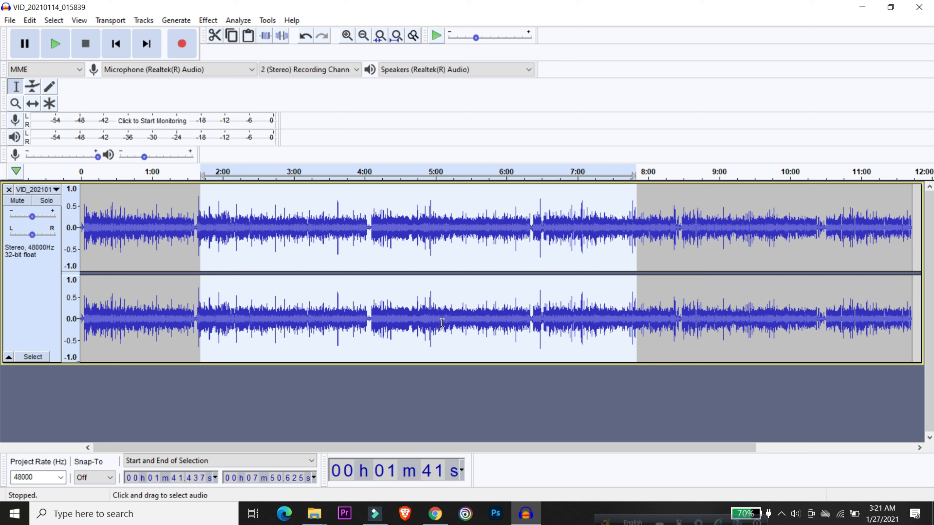
{"action": "left_click", "coordinate": [154, 317]}
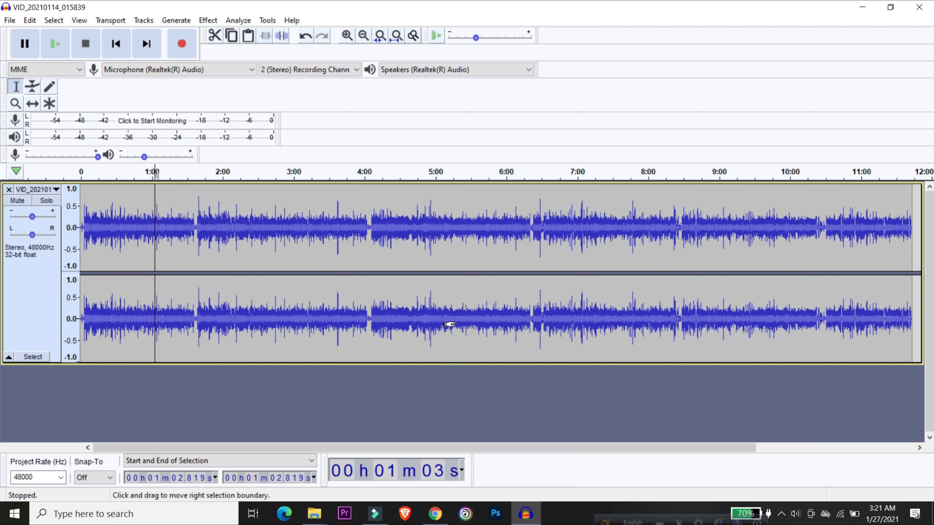
{"action": "key", "text": "ctrl+a"}
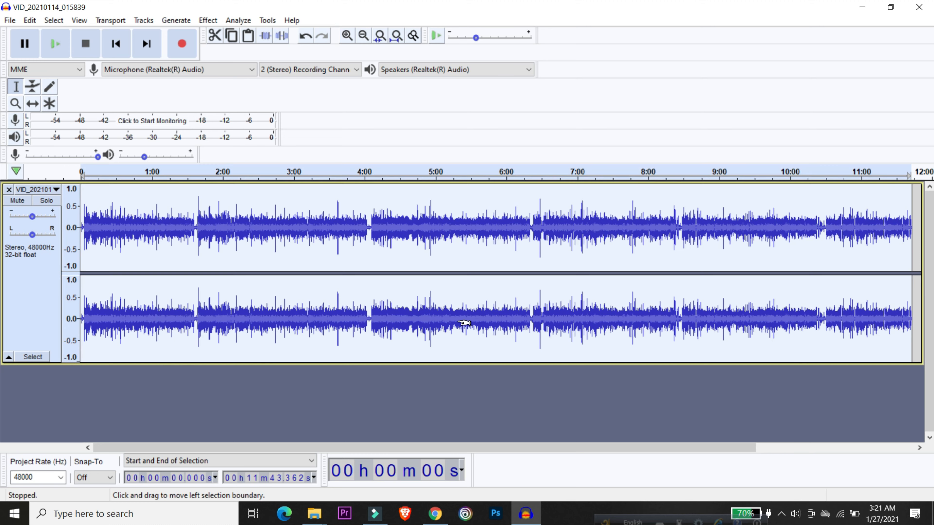
{"action": "left_click", "coordinate": [208, 20]}
{"action": "left_click", "coordinate": [347, 63]}
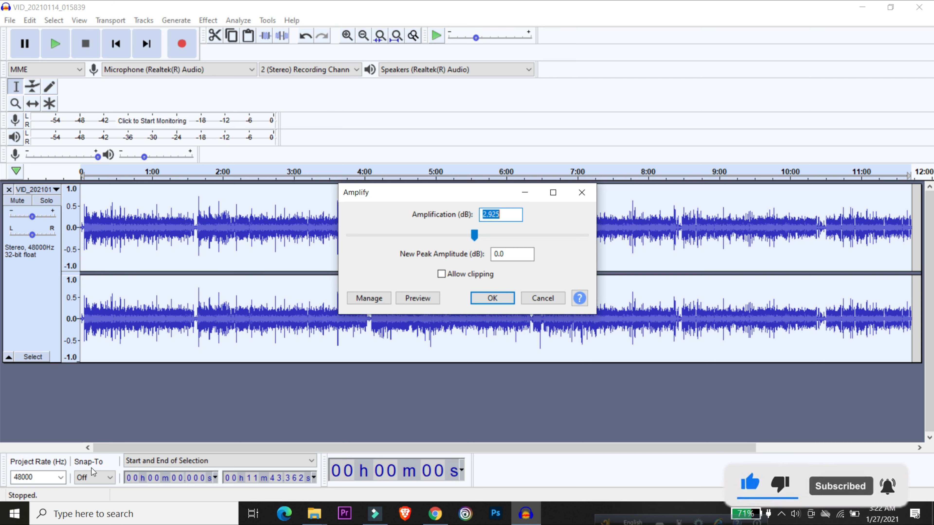
{"action": "left_click", "coordinate": [491, 298]}
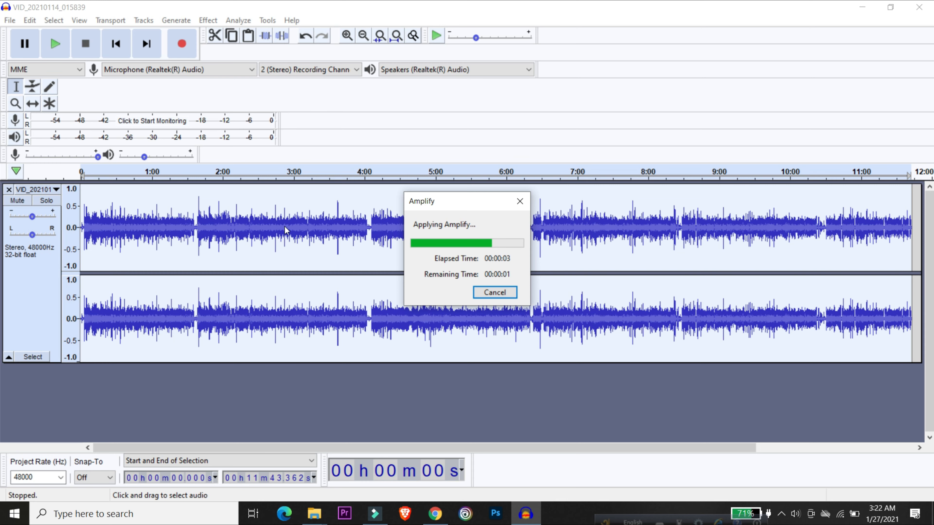
{"action": "left_click", "coordinate": [397, 230]}
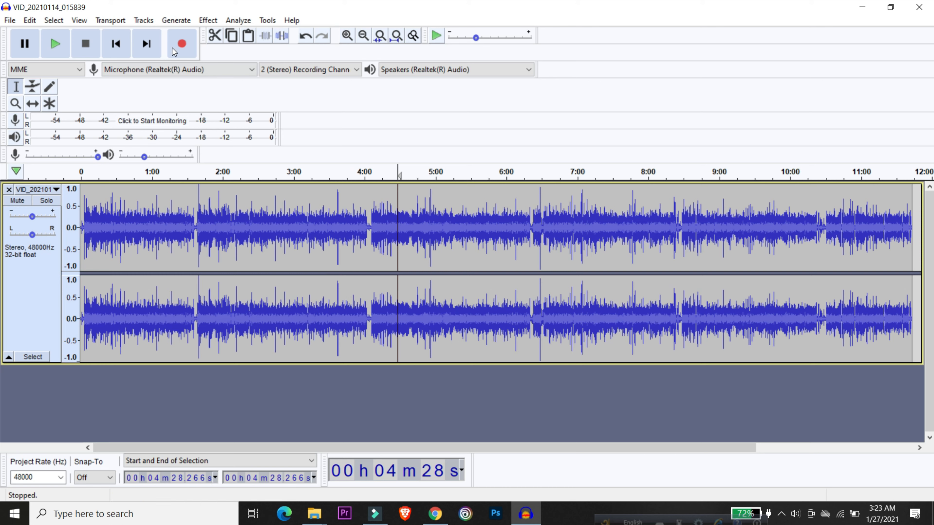
Step: Export the audio to the Desktop as a WAV file named VID_20210114_015839 with Signed 16-bit PCM encoding
{"action": "left_click", "coordinate": [6, 21]}
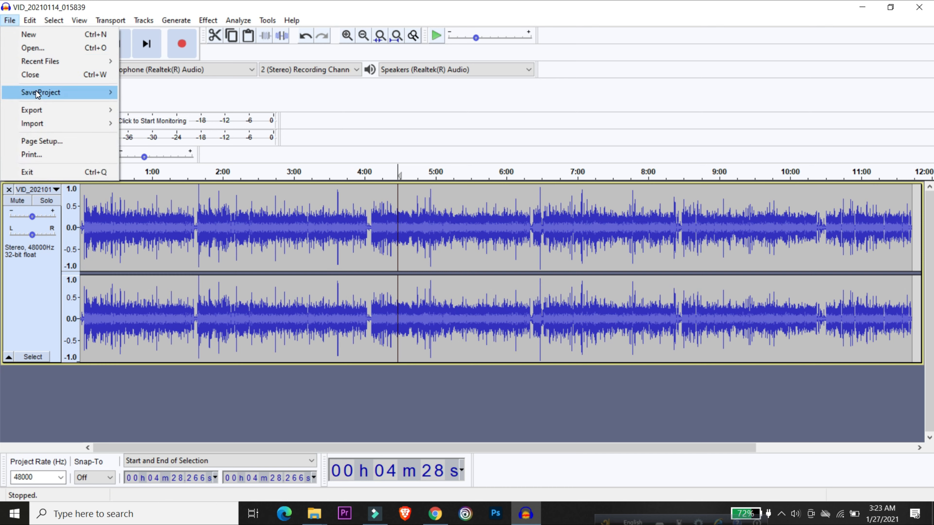
{"action": "mouse_move", "coordinate": [39, 110]}
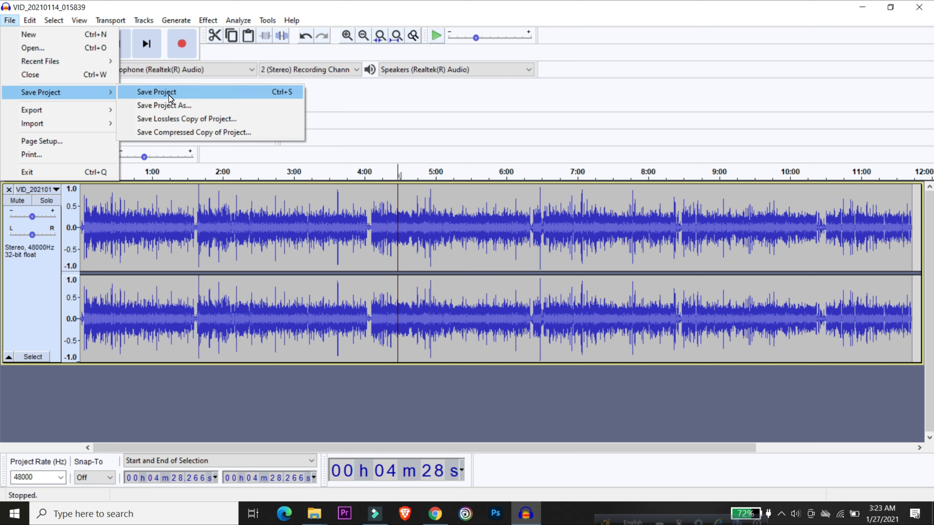
{"action": "mouse_move", "coordinate": [83, 114]}
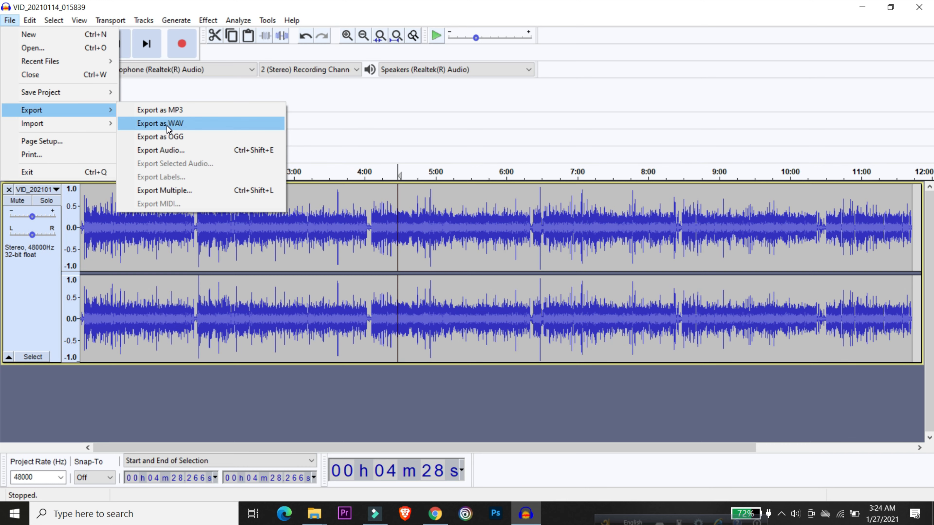
{"action": "left_click", "coordinate": [166, 125]}
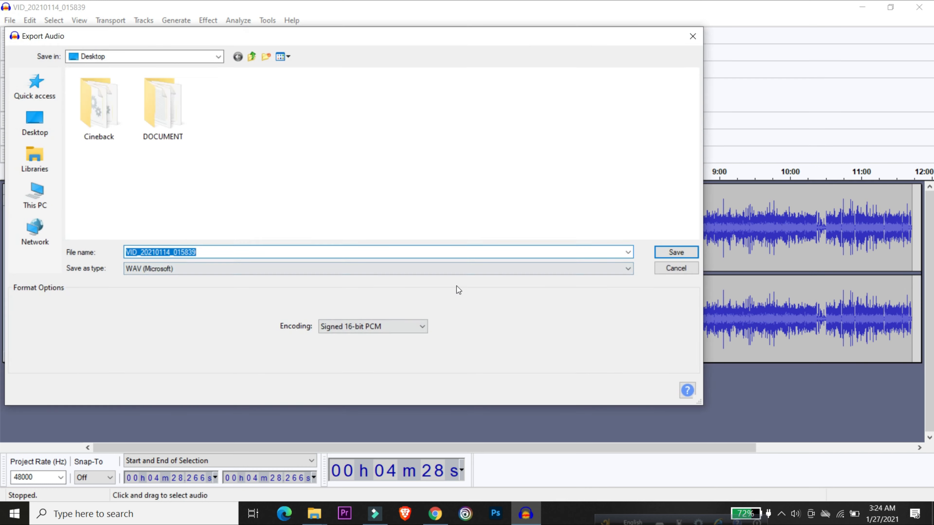
{"action": "key", "text": "Return"}
{"action": "left_click", "coordinate": [503, 358]}
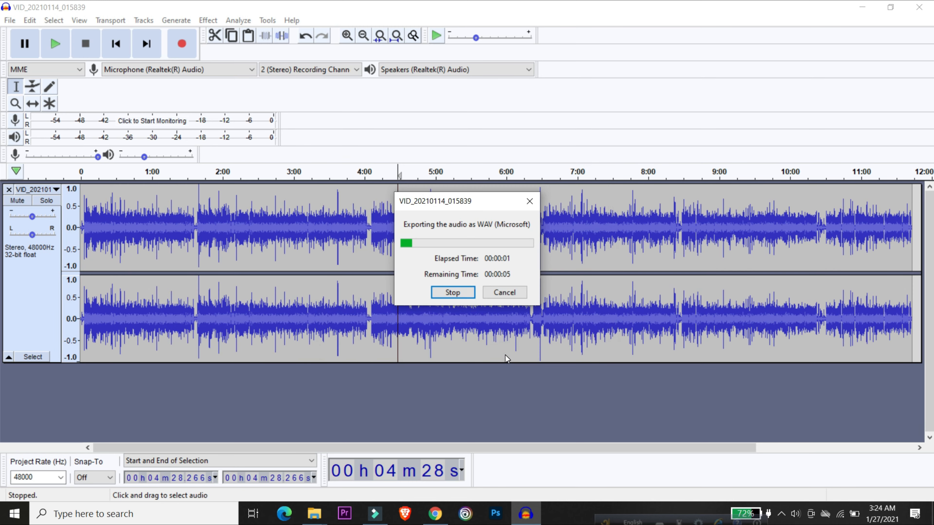